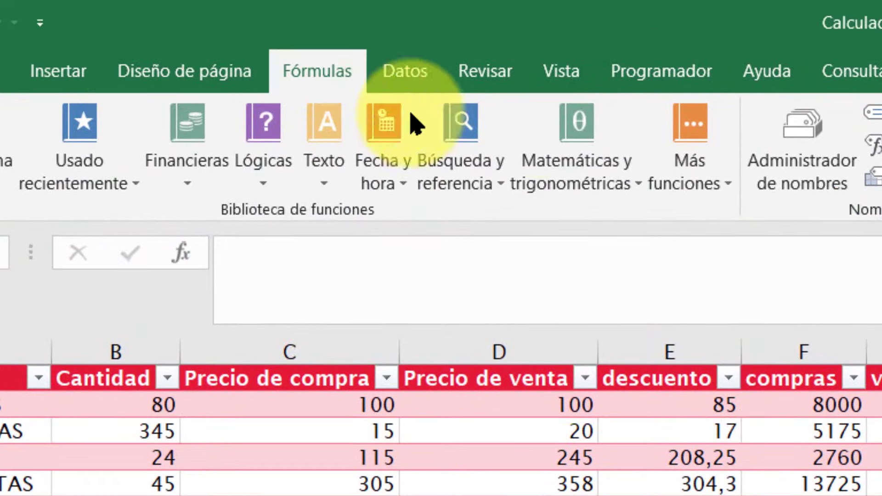
# Start a SUMA formula in the empty cell right of the first ventas value in row 17.
pyautogui.click(577, 134)
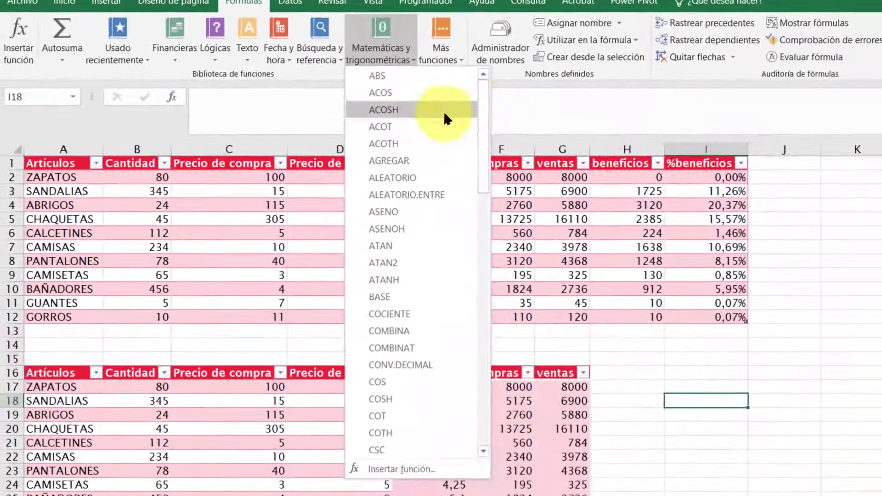
pyautogui.moveTo(486, 110); pyautogui.dragTo(465, 351)
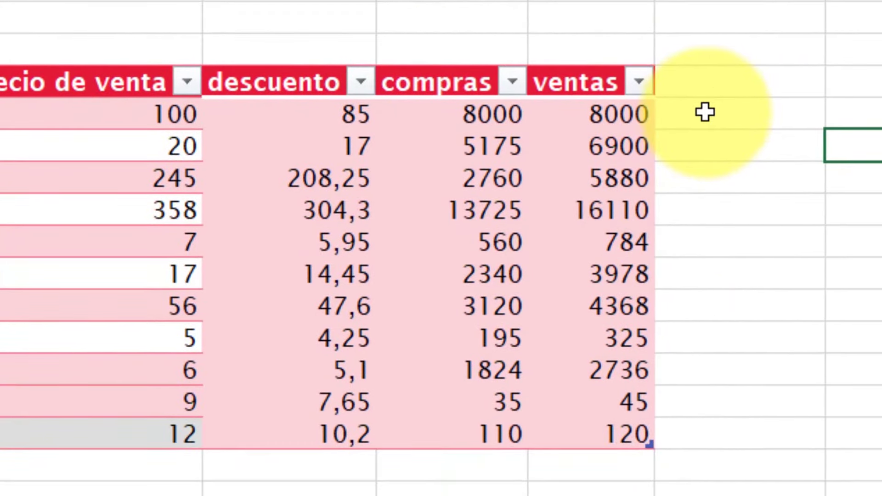
pyautogui.click(705, 112)
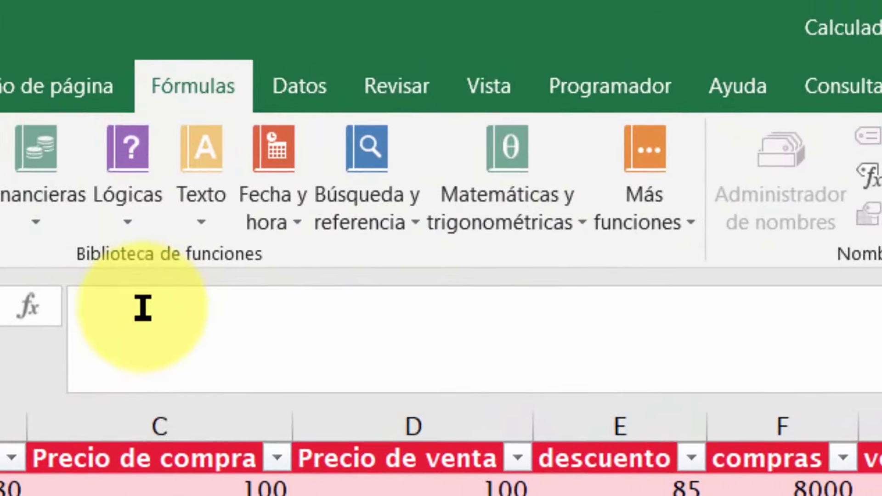
pyautogui.click(142, 305)
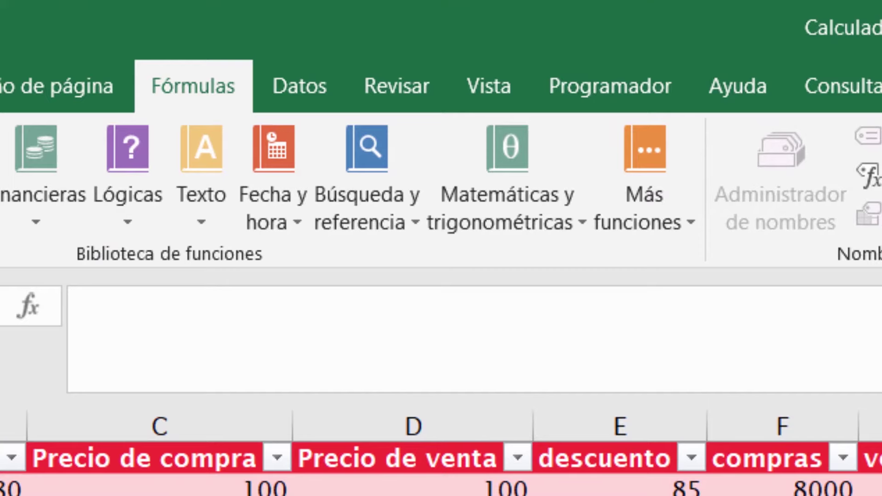
pyautogui.write('=')
pyautogui.write('su')
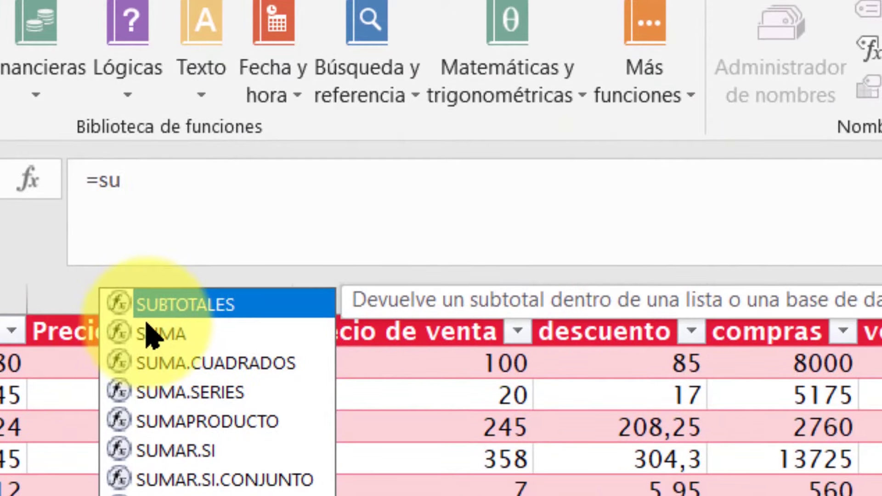
pyautogui.click(149, 334)
pyautogui.doubleClick(156, 333)
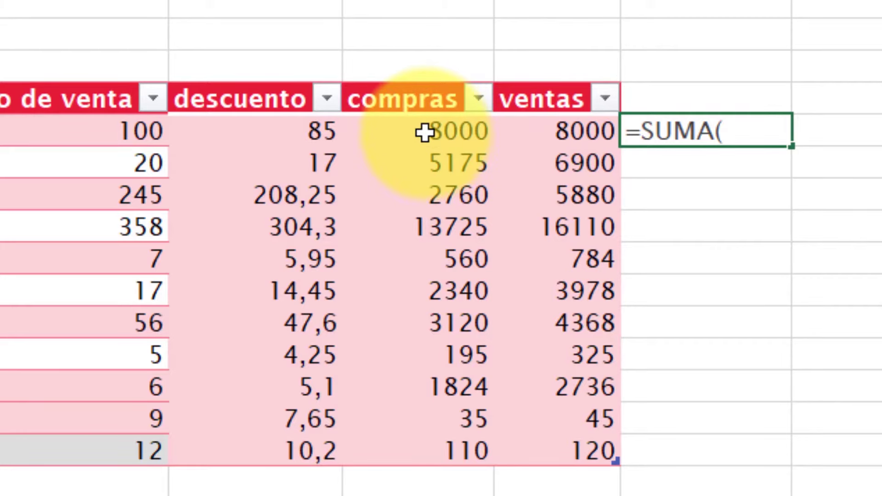
pyautogui.click(424, 132)
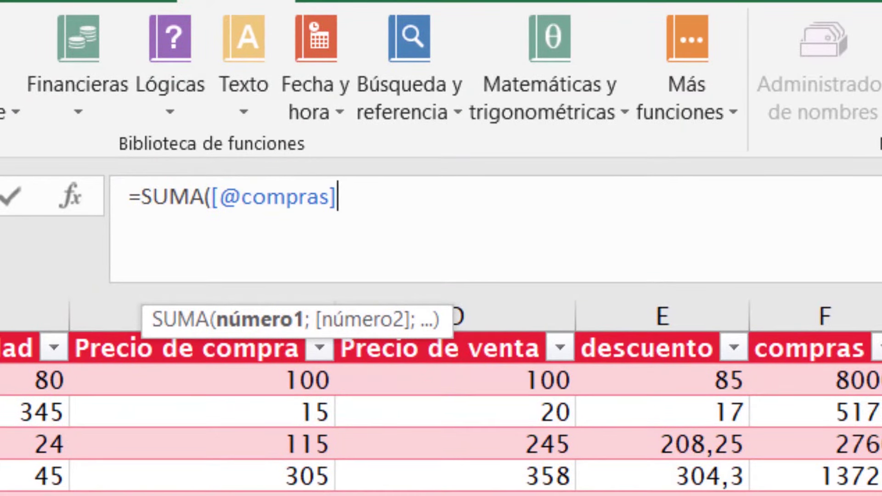
pyautogui.write('+')
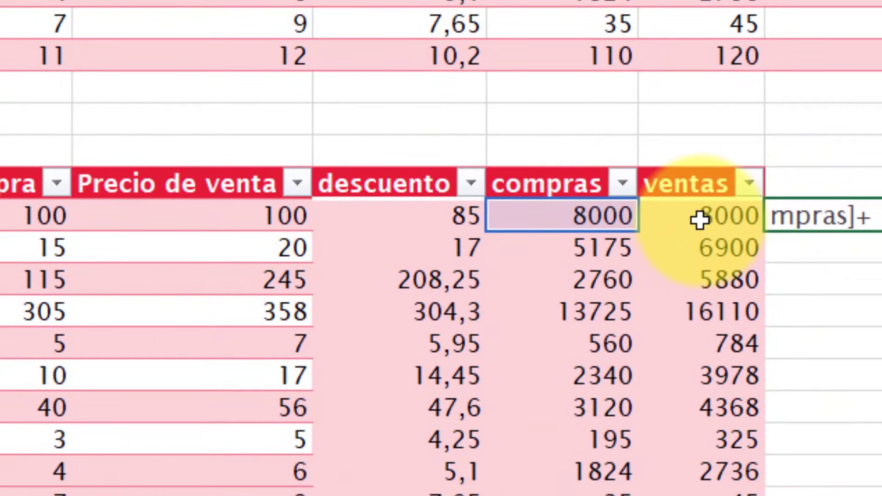
pyautogui.click(699, 220)
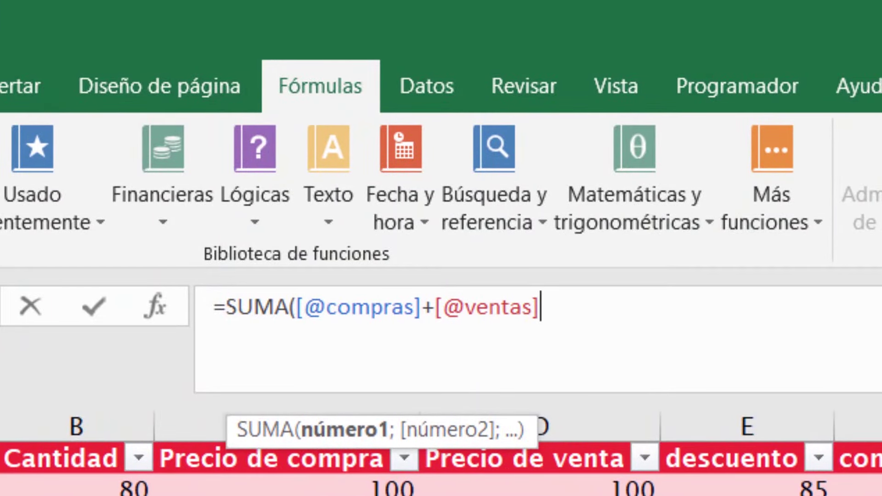
pyautogui.write(')')
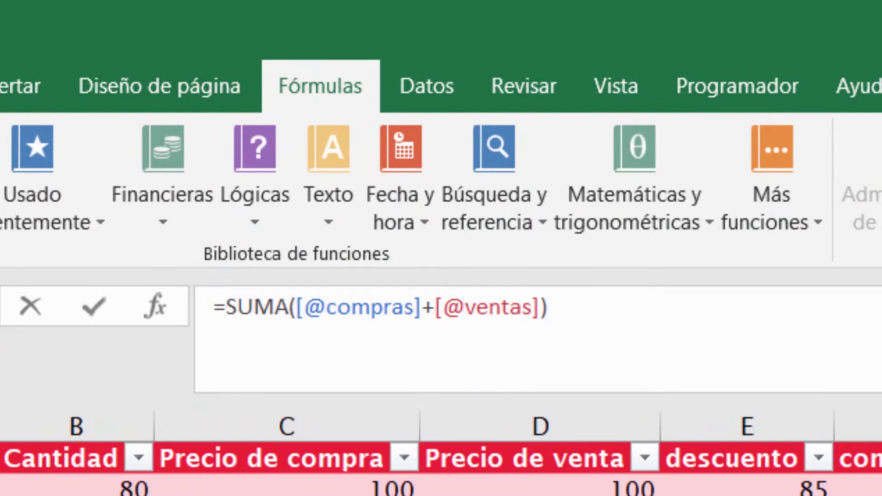
pyautogui.press('Return')
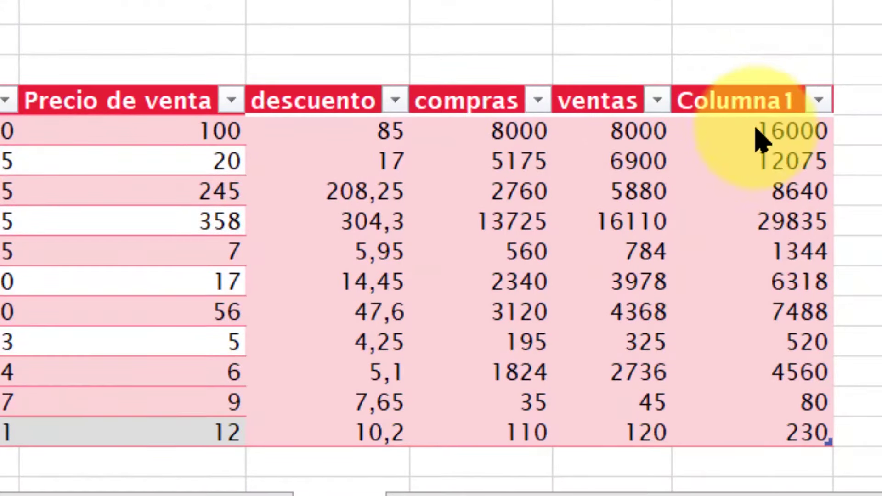
# Delete the selected Columna1 cells from the lower table with Inicio's Eliminar command.
pyautogui.moveTo(758, 108); pyautogui.dragTo(726, 440)
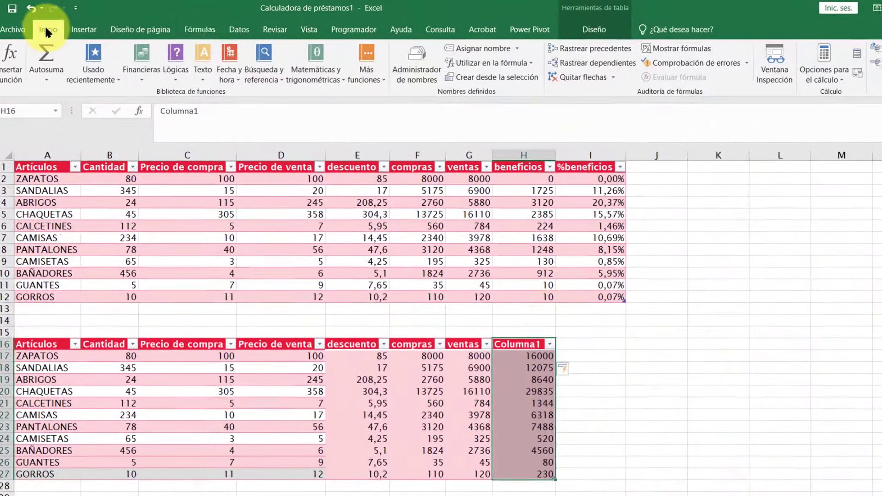
pyautogui.click(53, 31)
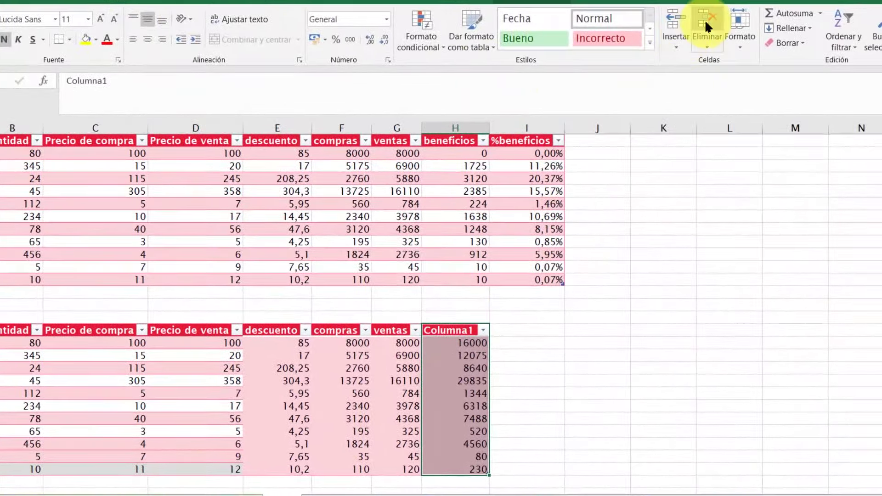
pyautogui.click(705, 19)
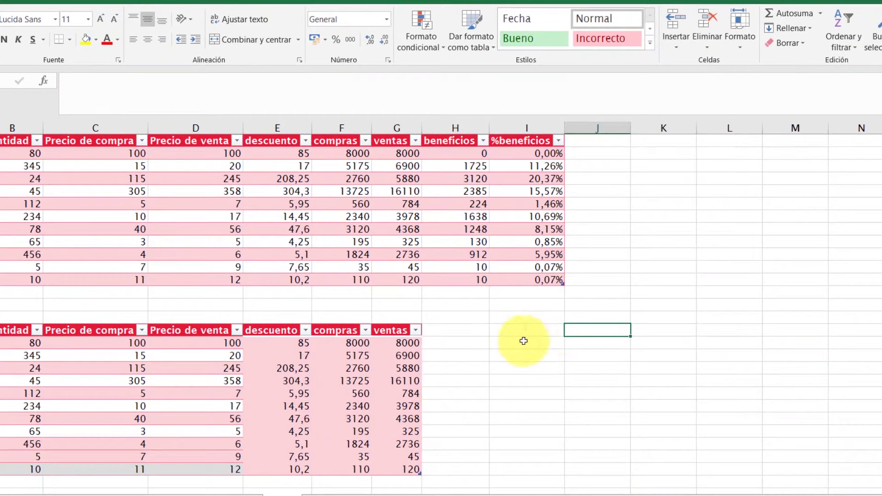
pyautogui.click(451, 348)
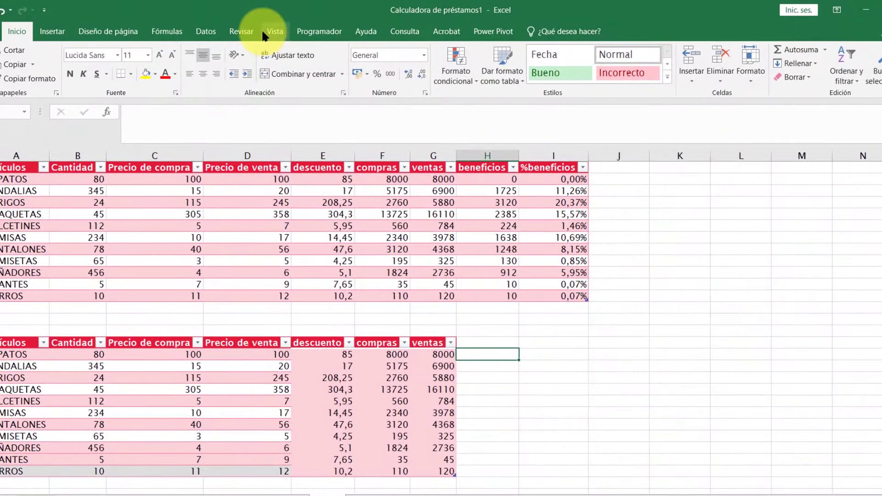
# Reopen the Fórmulas tab's Matemáticas y trigonométricas list, scroll through it, then return to the sheet.
pyautogui.click(168, 30)
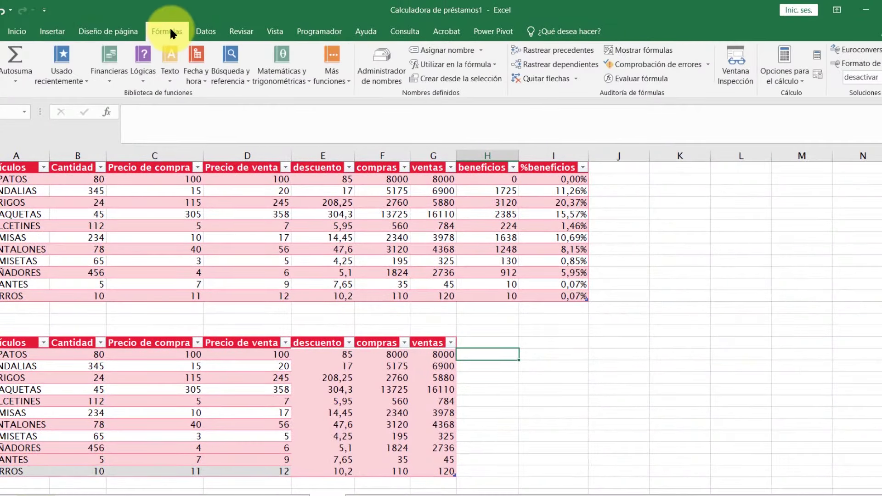
pyautogui.click(275, 56)
pyautogui.scroll(-3, 338, 190)
pyautogui.scroll(-5, 346, 267)
pyautogui.scroll(-4, 331, 373)
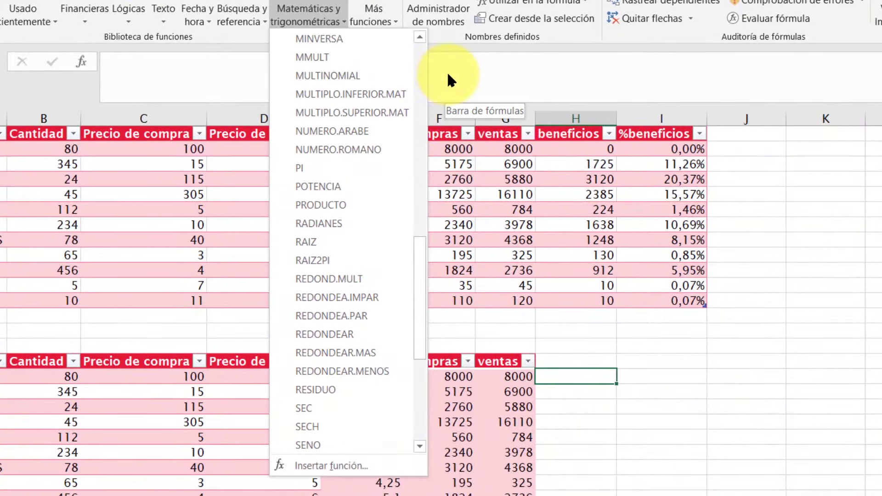
pyautogui.click(446, 70)
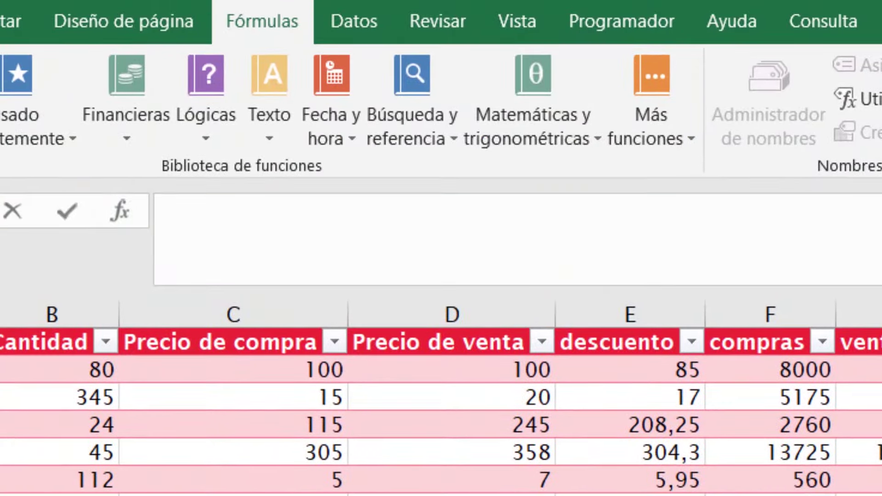
# Enter a ventas minus compras formula beside the lower table, filling Columna1 with values 0 to 10.
pyautogui.write('=')
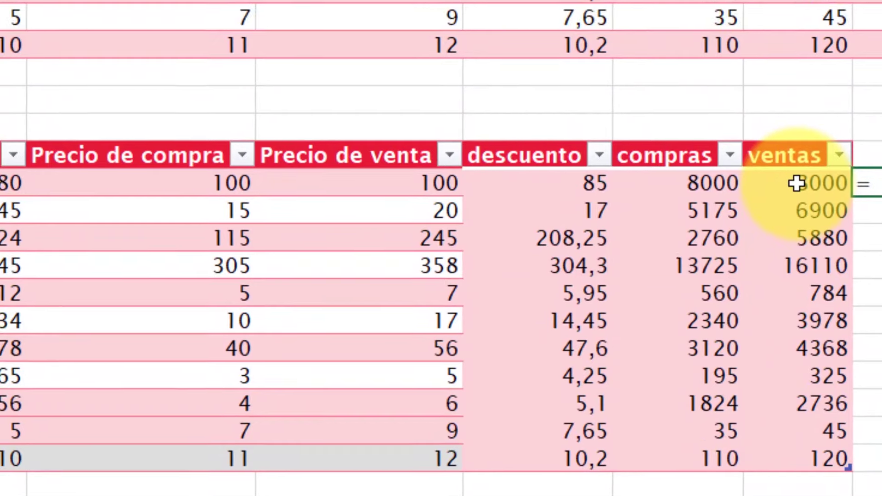
pyautogui.click(794, 162)
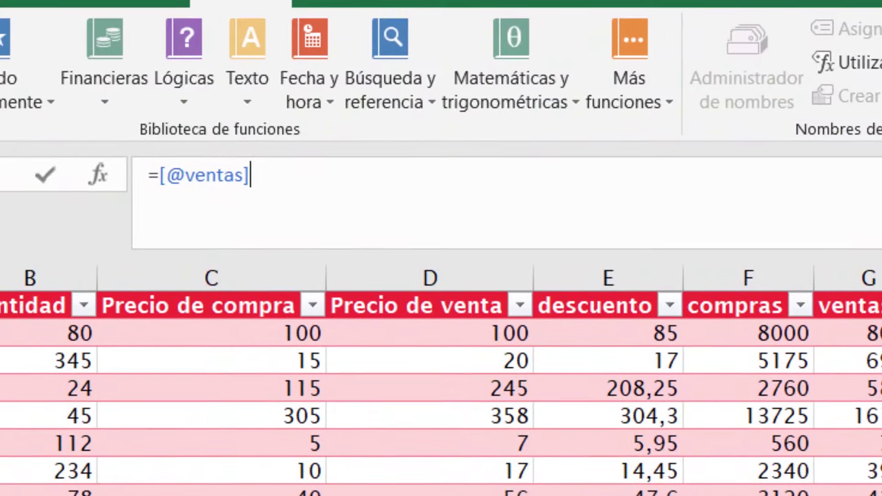
pyautogui.write('-[@compras')
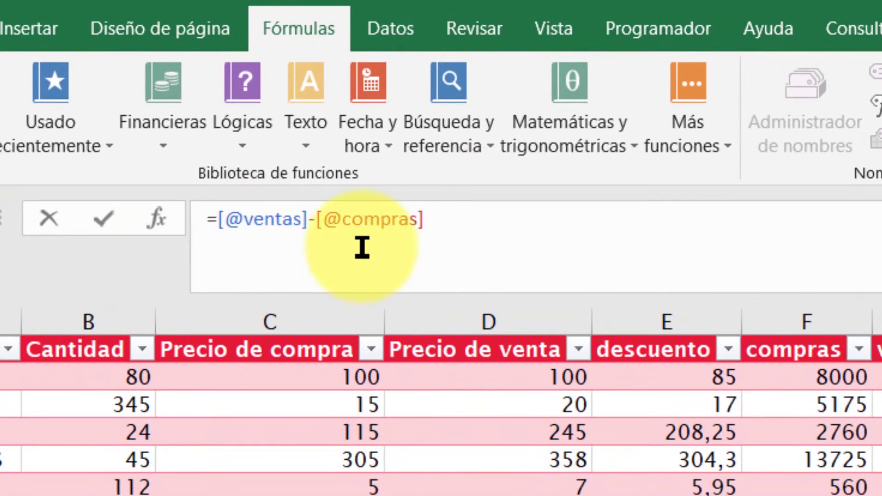
pyautogui.press('Return')
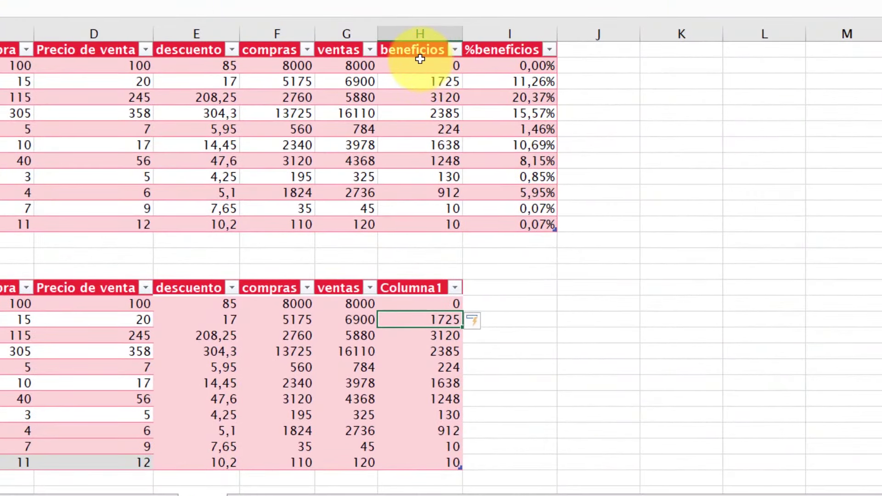
# Change the lower table's Columna1 header text to 'beneficios'.
pyautogui.click(407, 285)
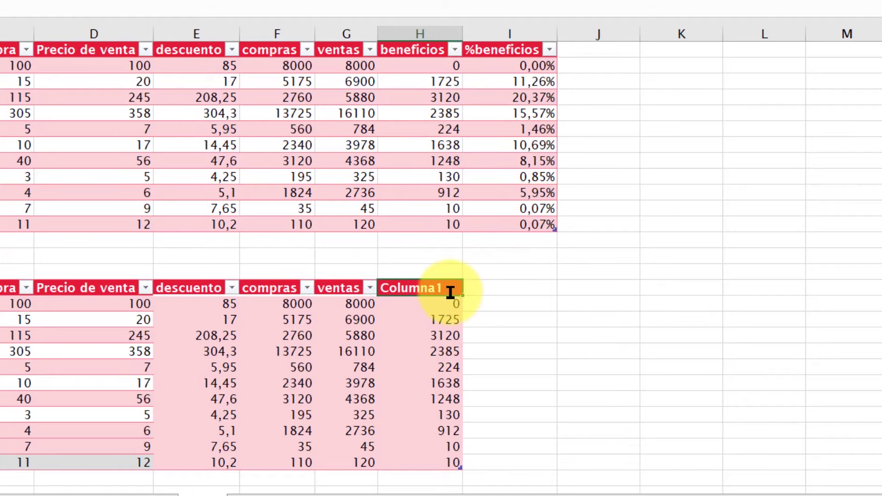
pyautogui.write('beneficios')
pyautogui.hotkey('ctrl', 'Return')
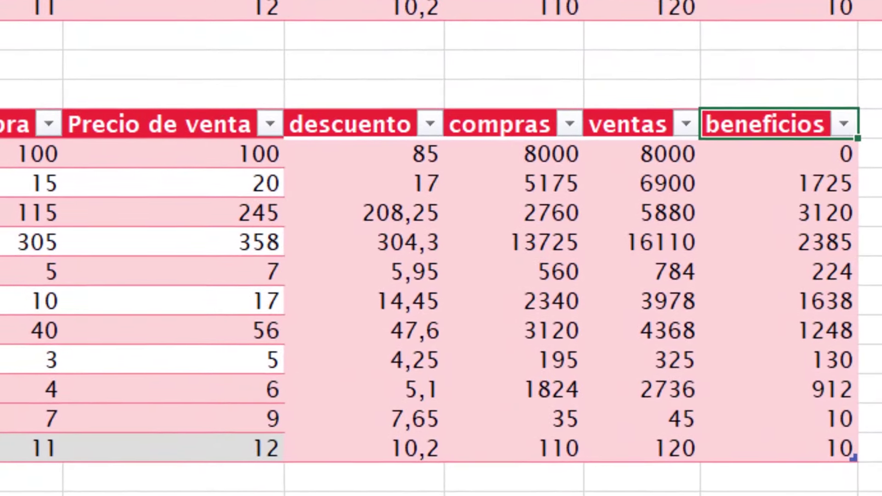